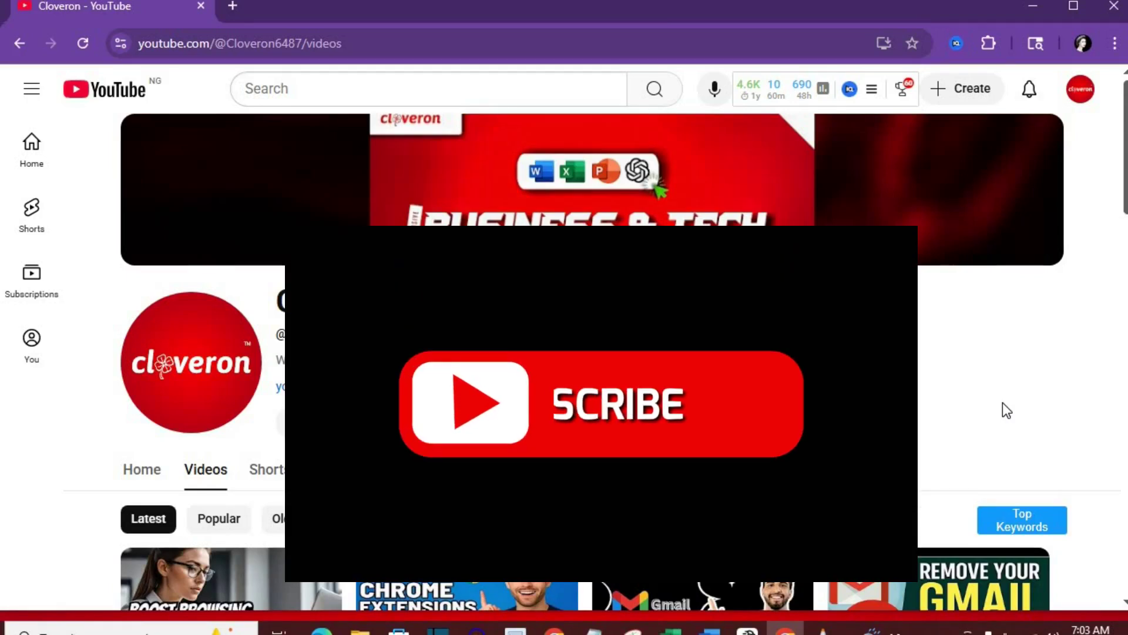
Paste the user's e-mail address and name into the Oxaam registration form's Email and Name fields
scroll(1003, 403, "down", 1)
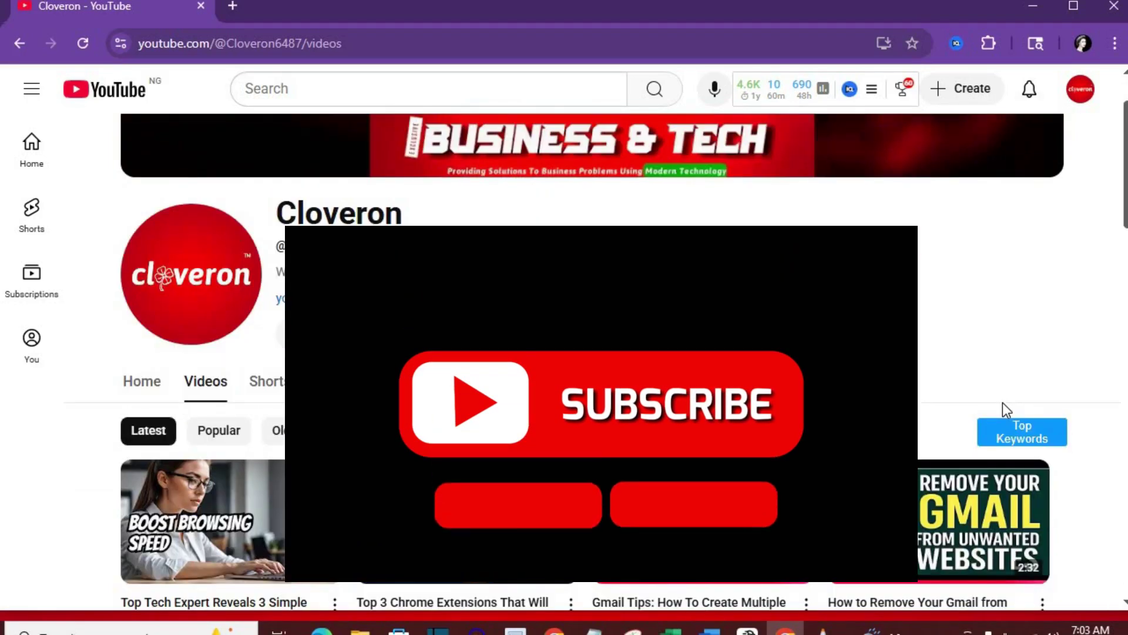
scroll(1003, 403, "down", 2)
scroll(1002, 403, "down", 1)
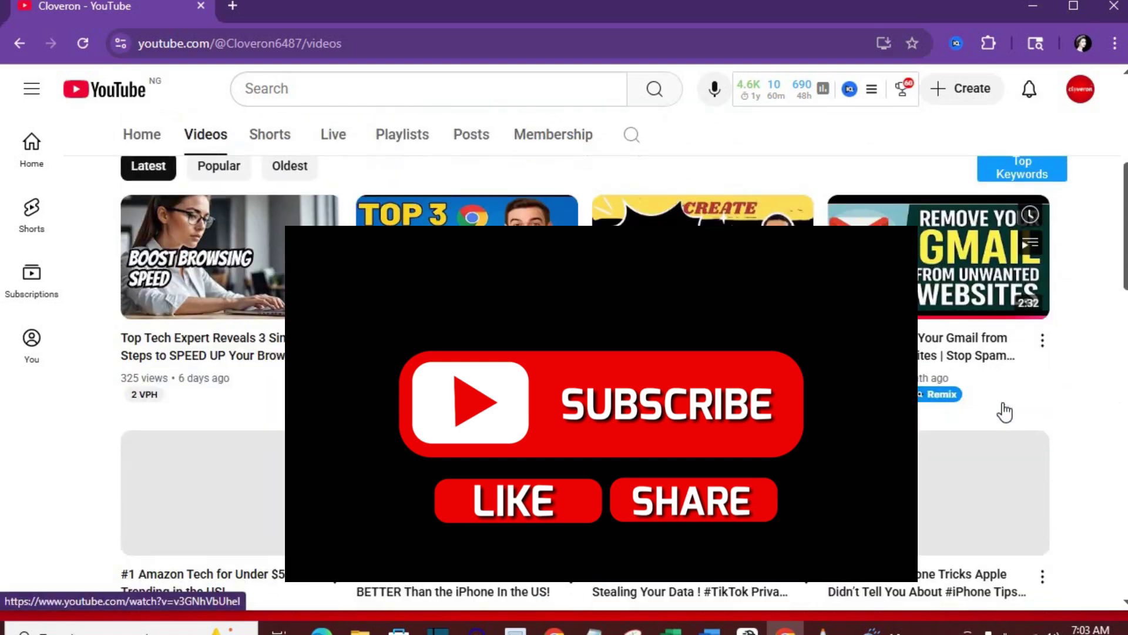
scroll(1005, 411, "down", 4)
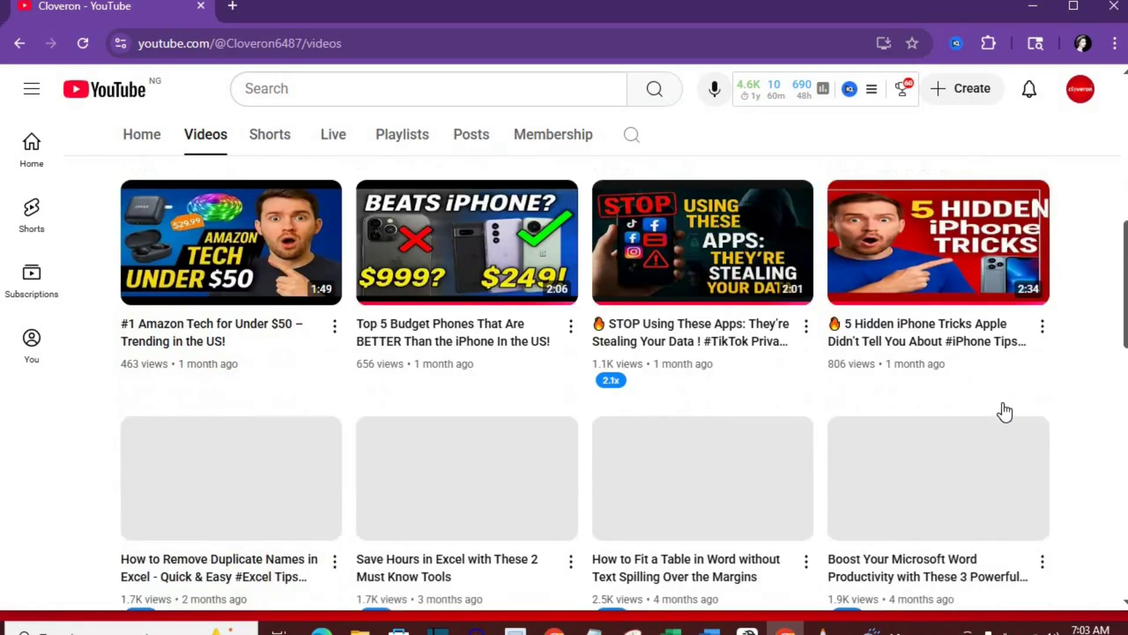
scroll(1005, 412, "up", 3)
scroll(1005, 411, "up", 4)
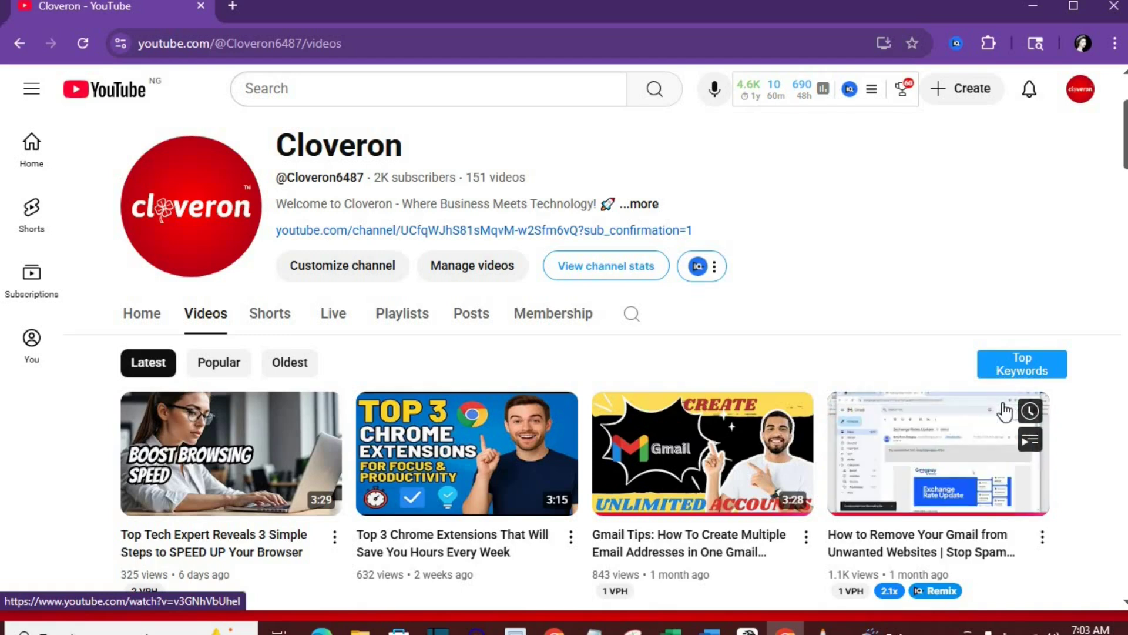
scroll(1005, 411, "up", 3)
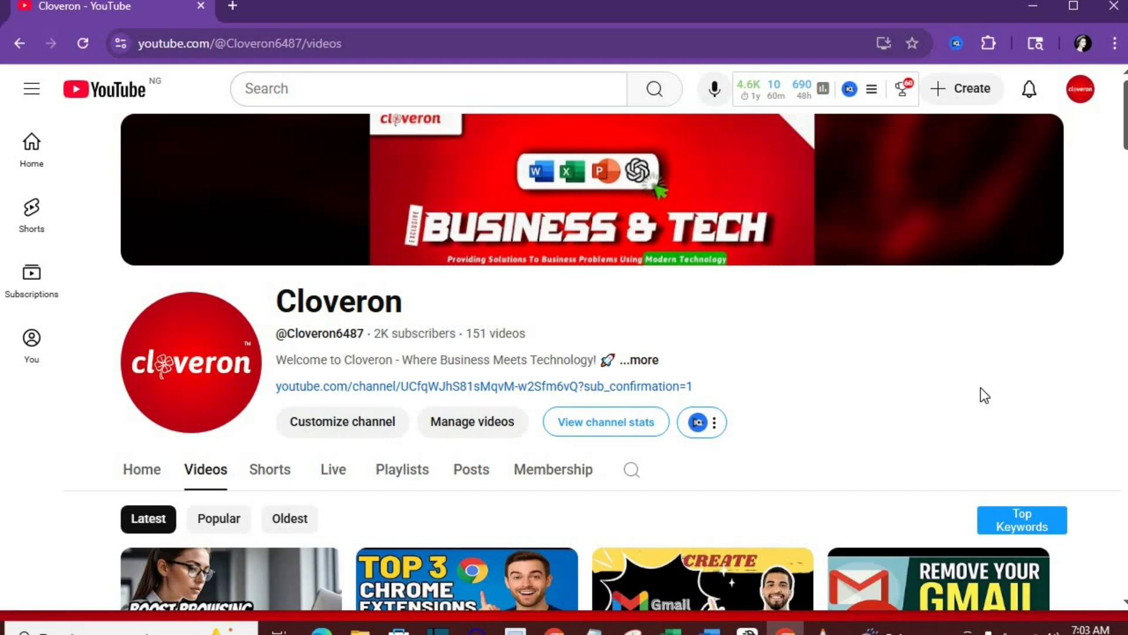
scroll(985, 395, "down", 2)
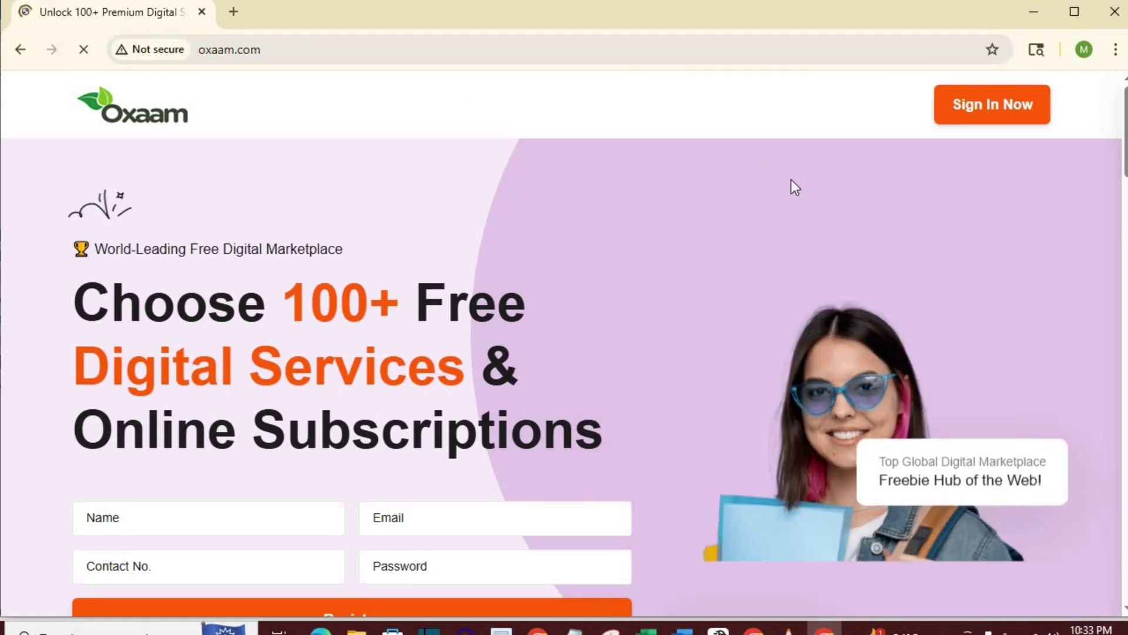
right_click(427, 523)
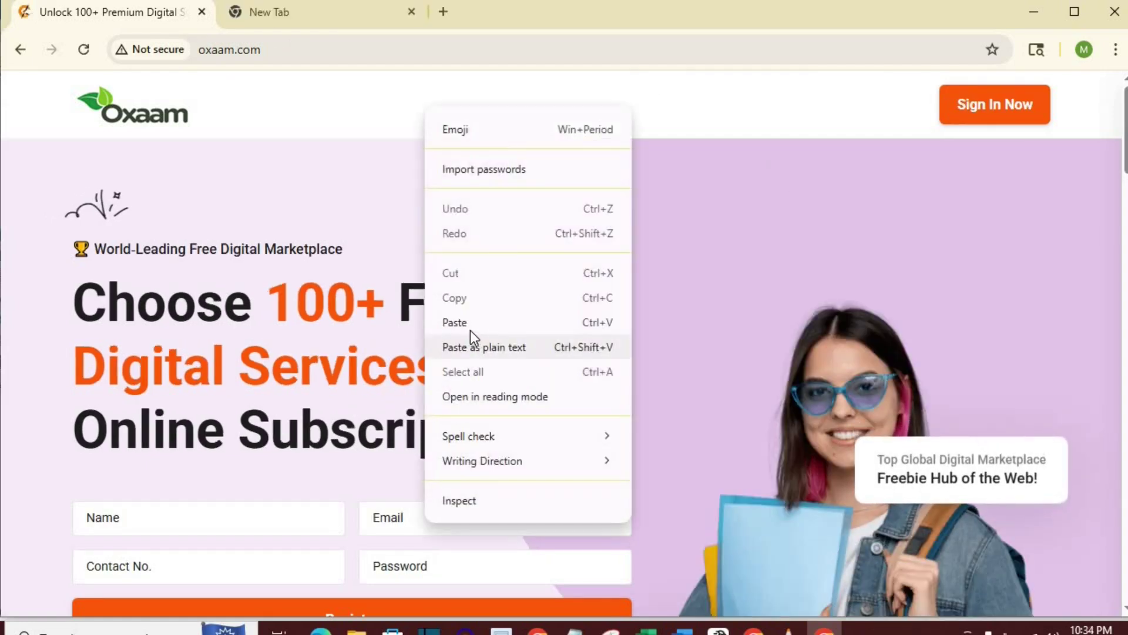
left_click(456, 323)
right_click(157, 516)
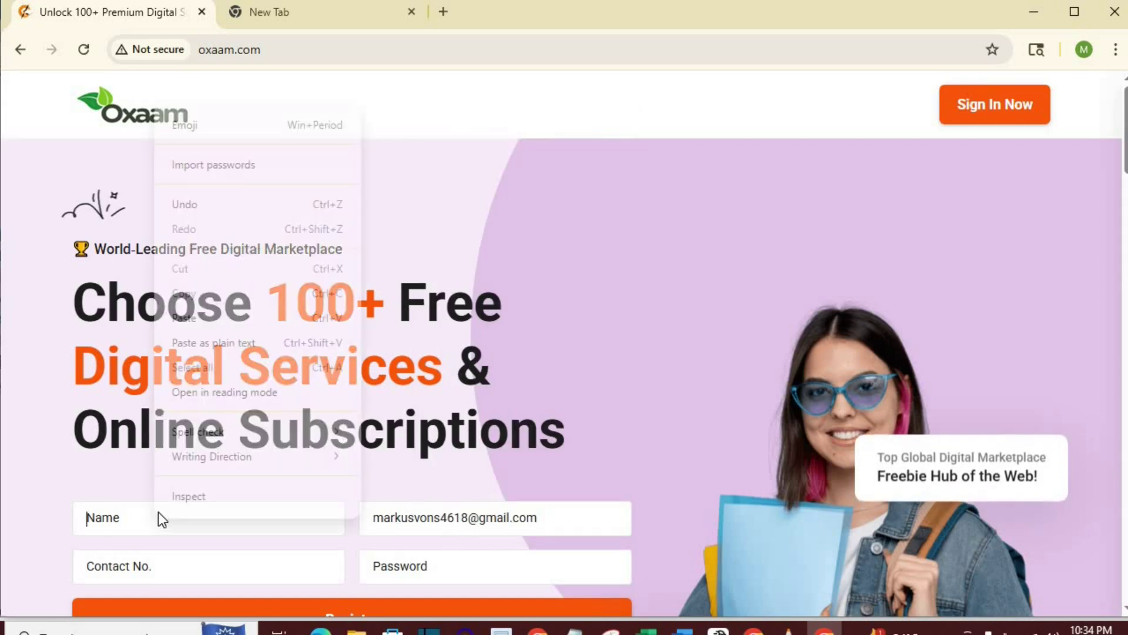
left_click(201, 318)
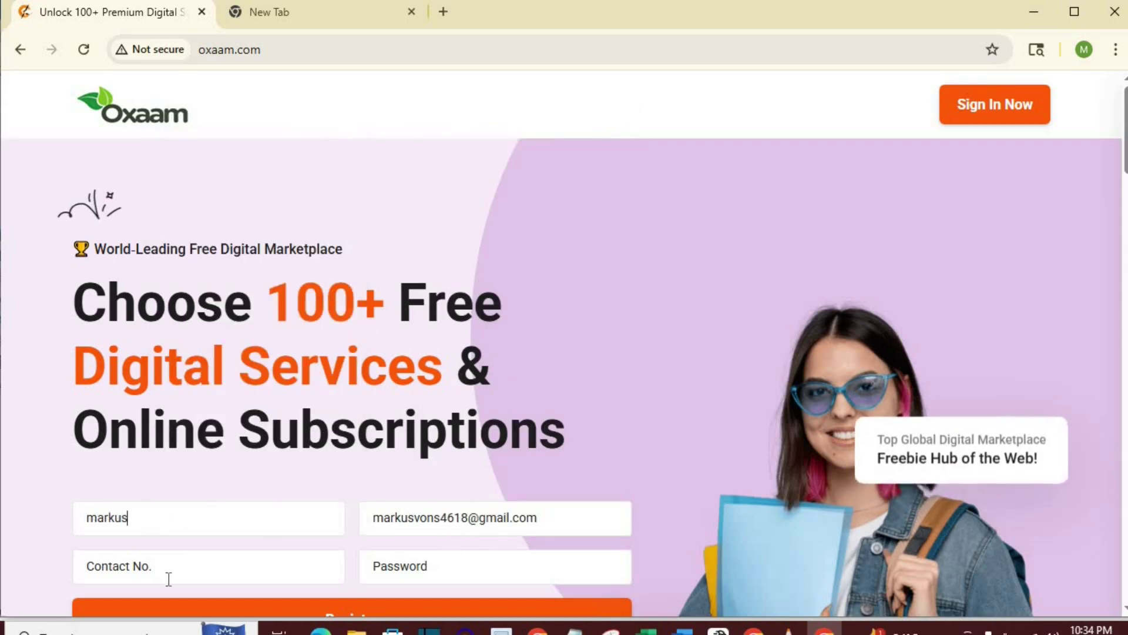
Enter the contact number and an account password, then submit the registration
left_click(173, 573)
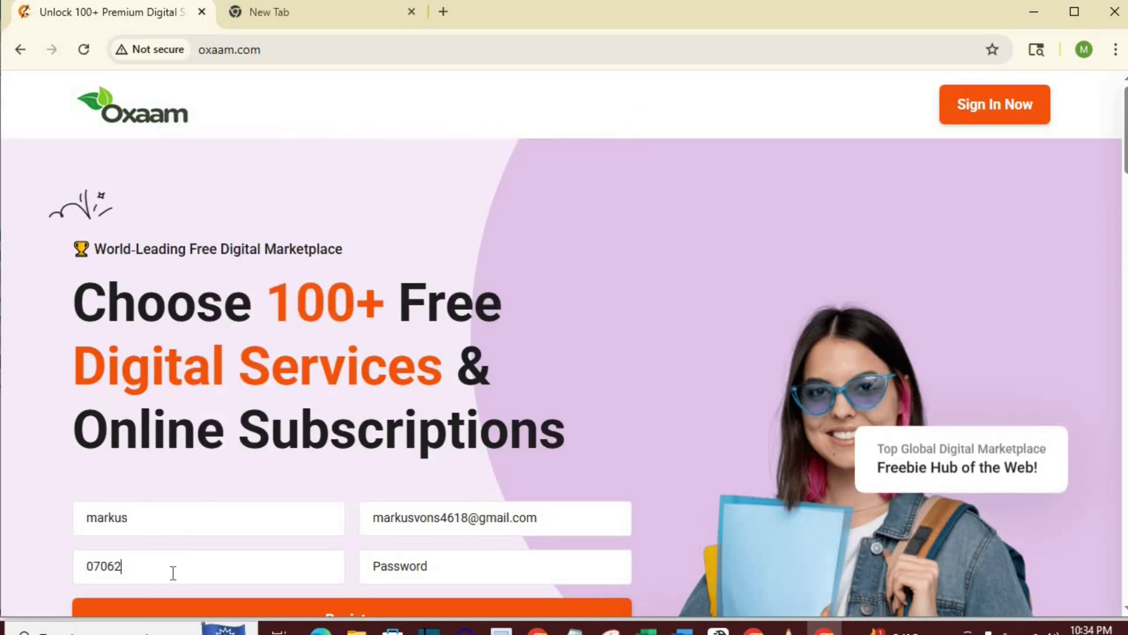
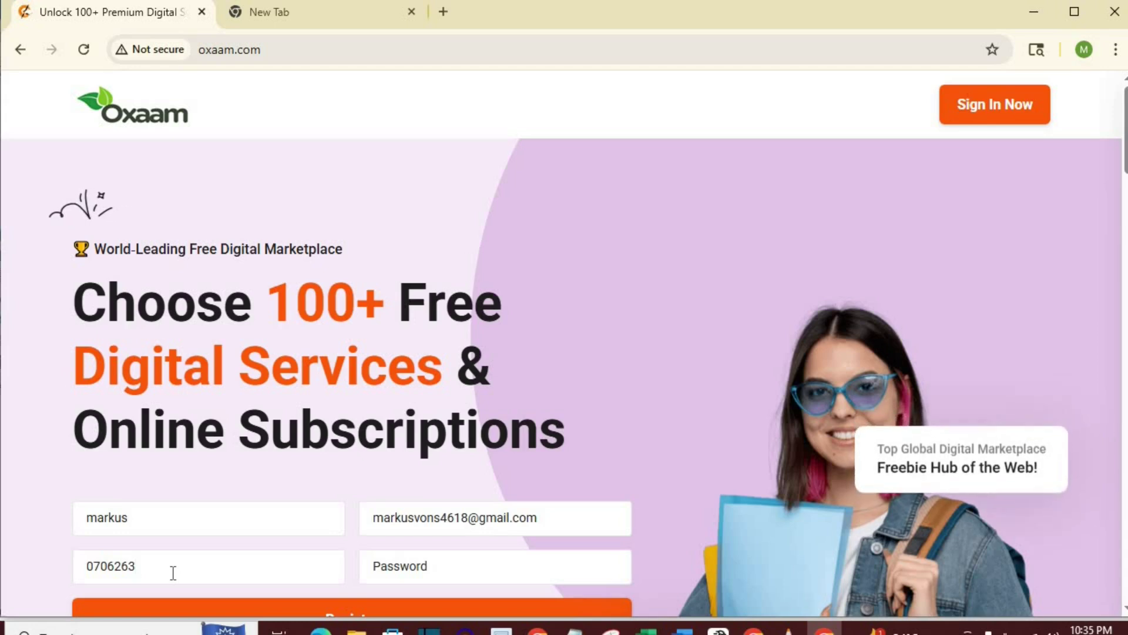
left_click(458, 568)
type("********")
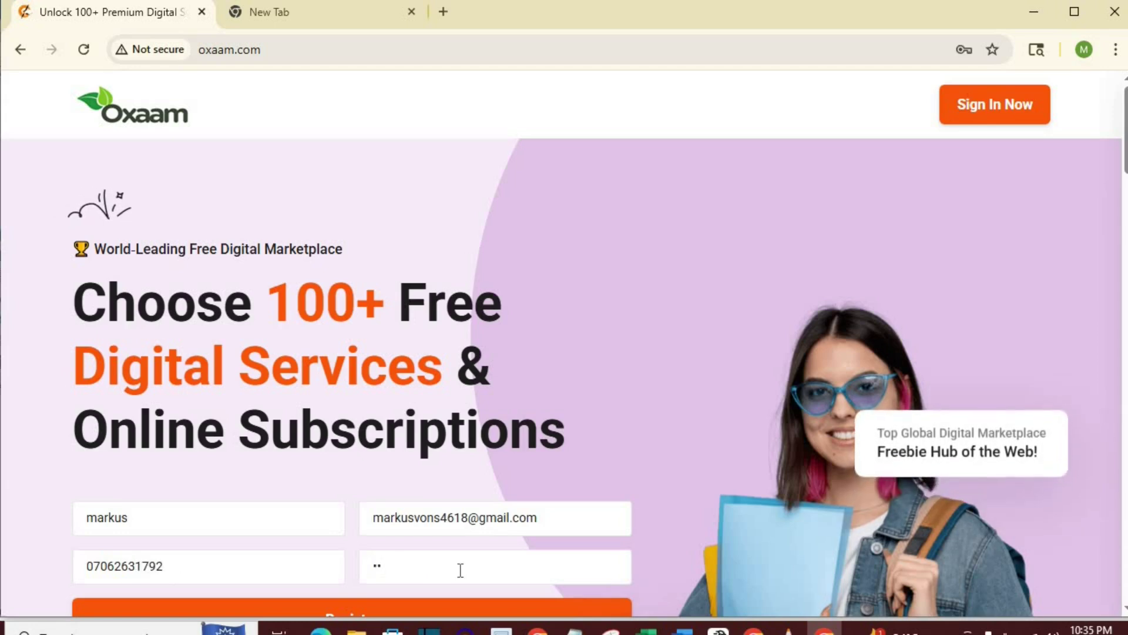
scroll(358, 527, "down", 2)
left_click(358, 528)
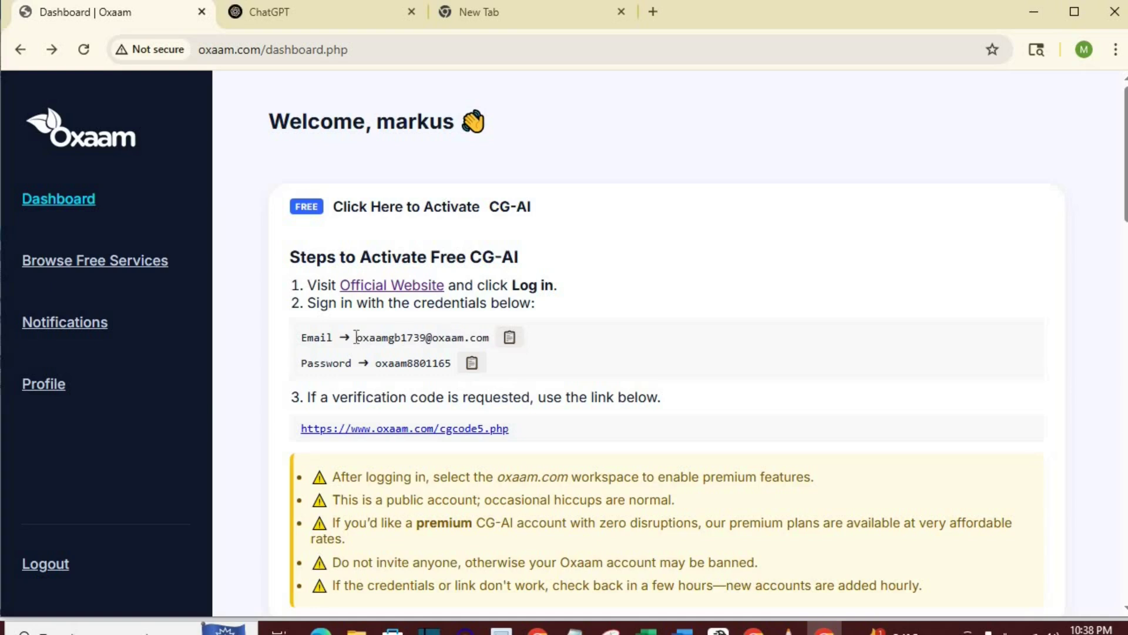
Copy the full shared CG-AI account e-mail from the Oxaam dashboard and return to ChatGPT
left_click_drag(357, 338, 409, 337)
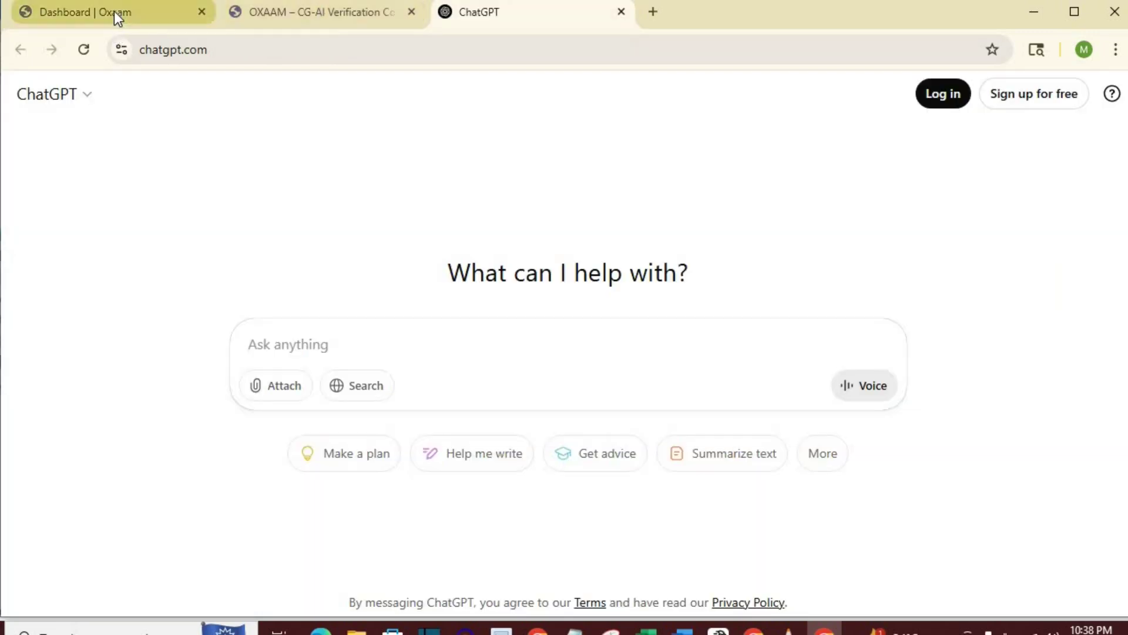
left_click(114, 12)
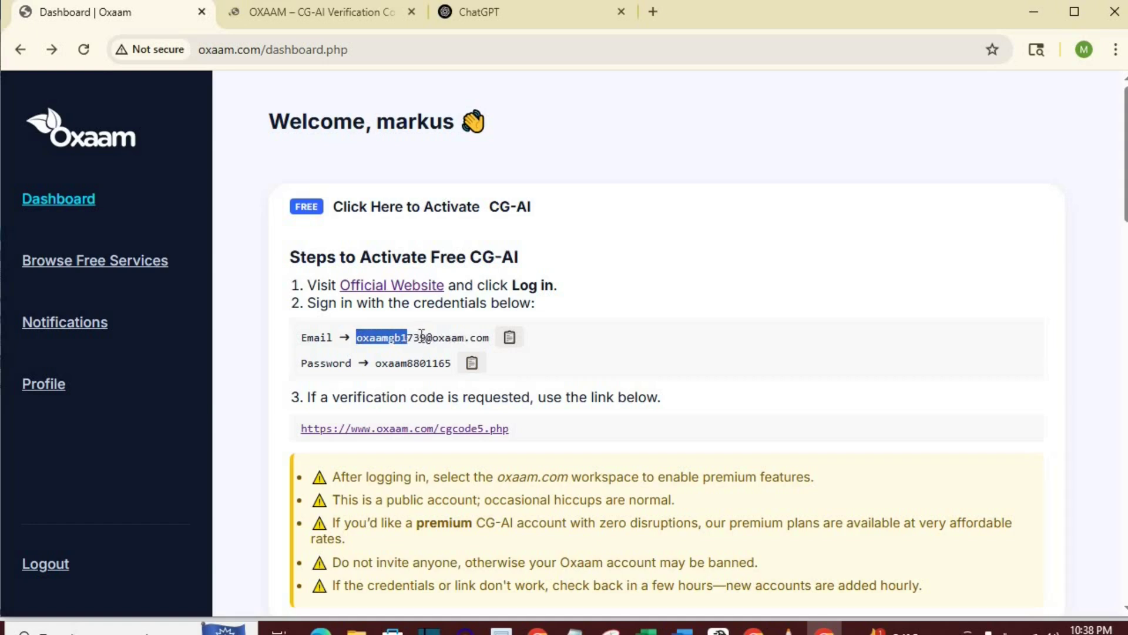
left_click(379, 334)
left_click_drag(357, 334, 469, 330)
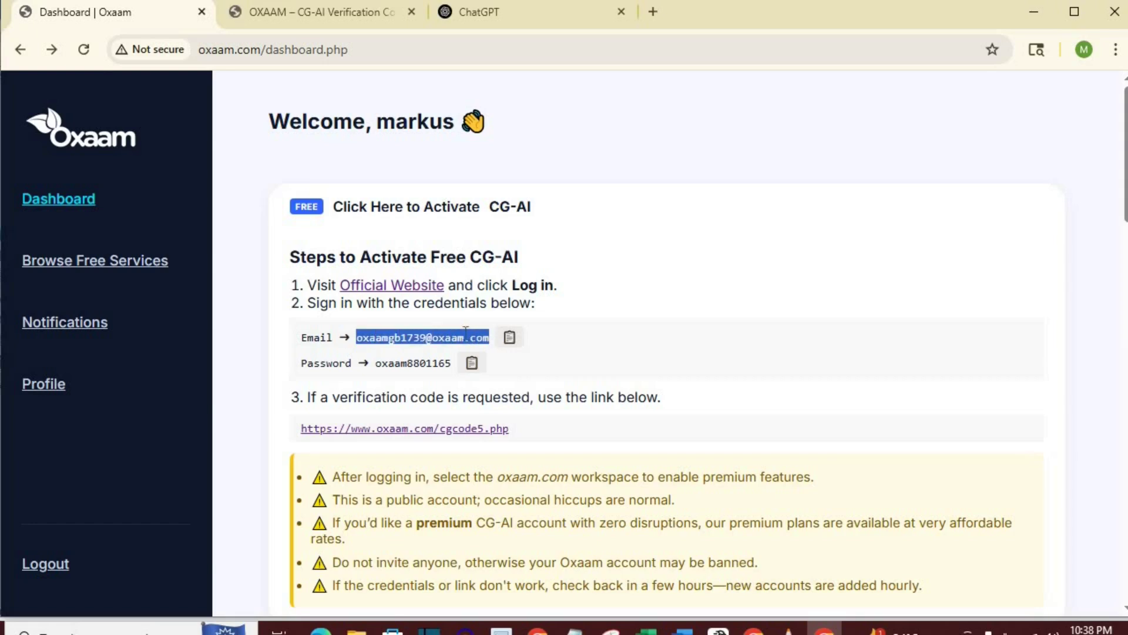
right_click(469, 341)
left_click(491, 355)
left_click(479, 11)
Start the ChatGPT log-in with the pasted shared Oxaam e-mail address
left_click(945, 100)
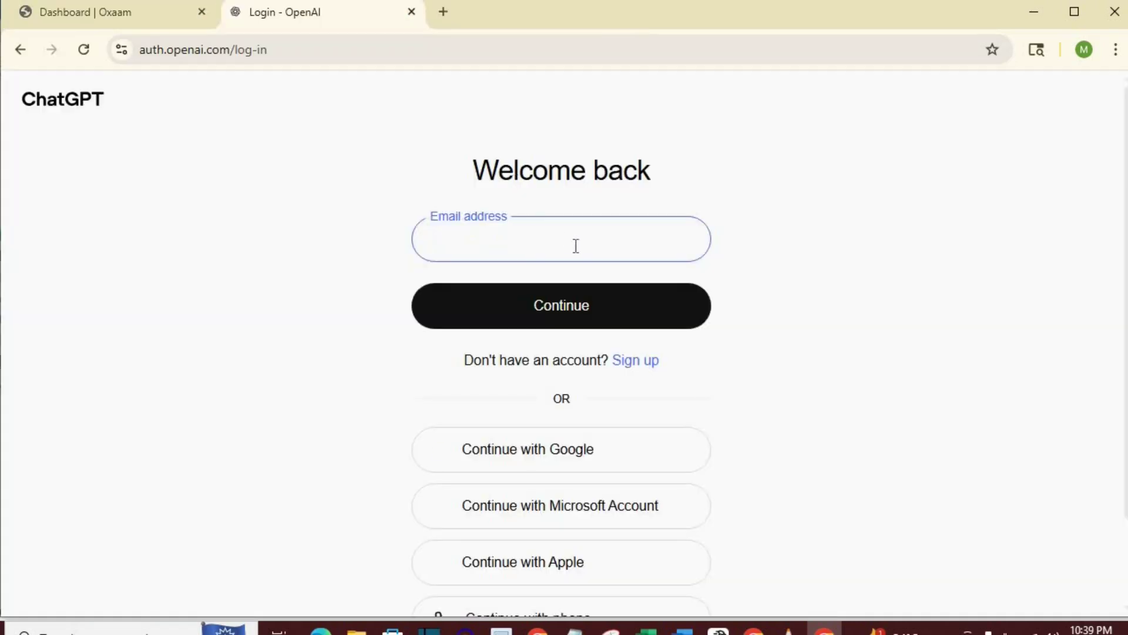
right_click(493, 246)
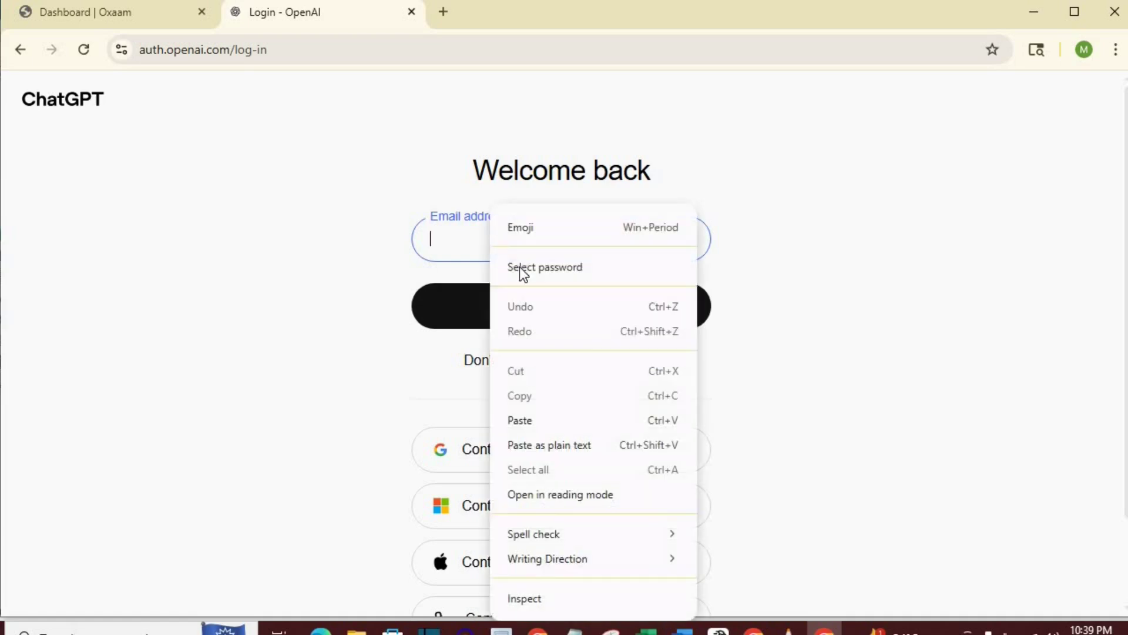
left_click(517, 422)
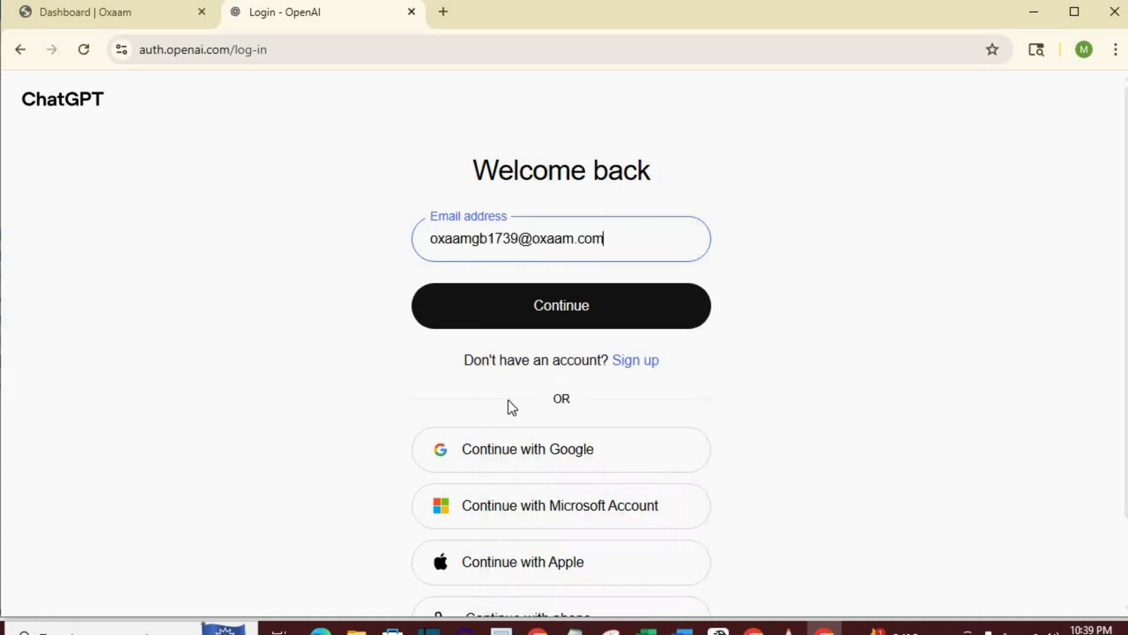
left_click(557, 311)
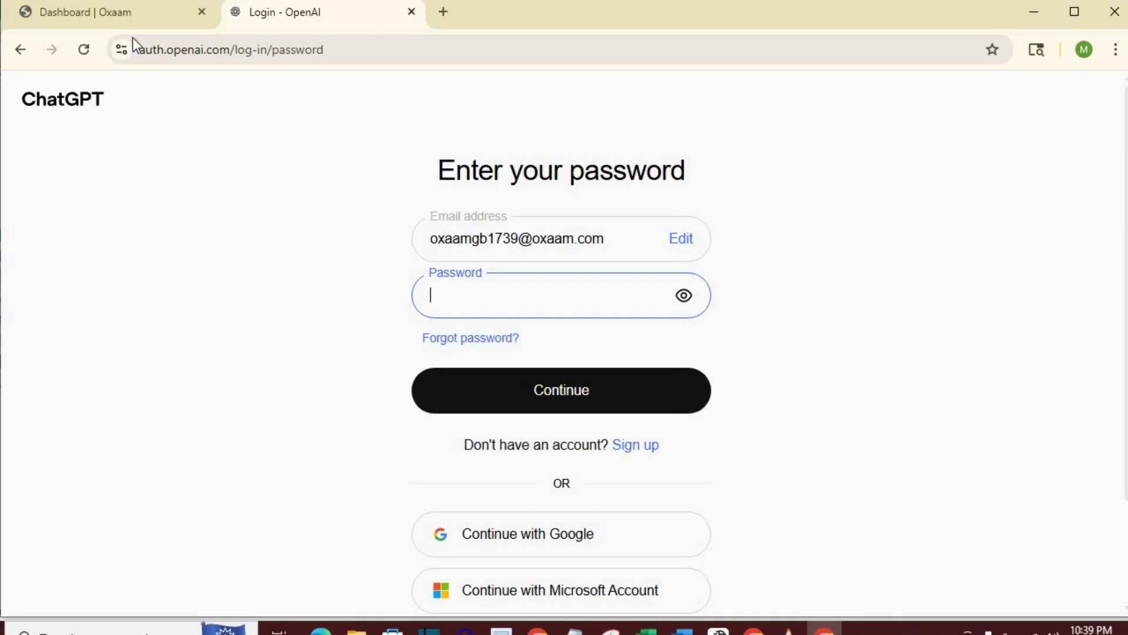
Copy the shared account password from the Oxaam dashboard and submit it on ChatGPT
left_click(125, 17)
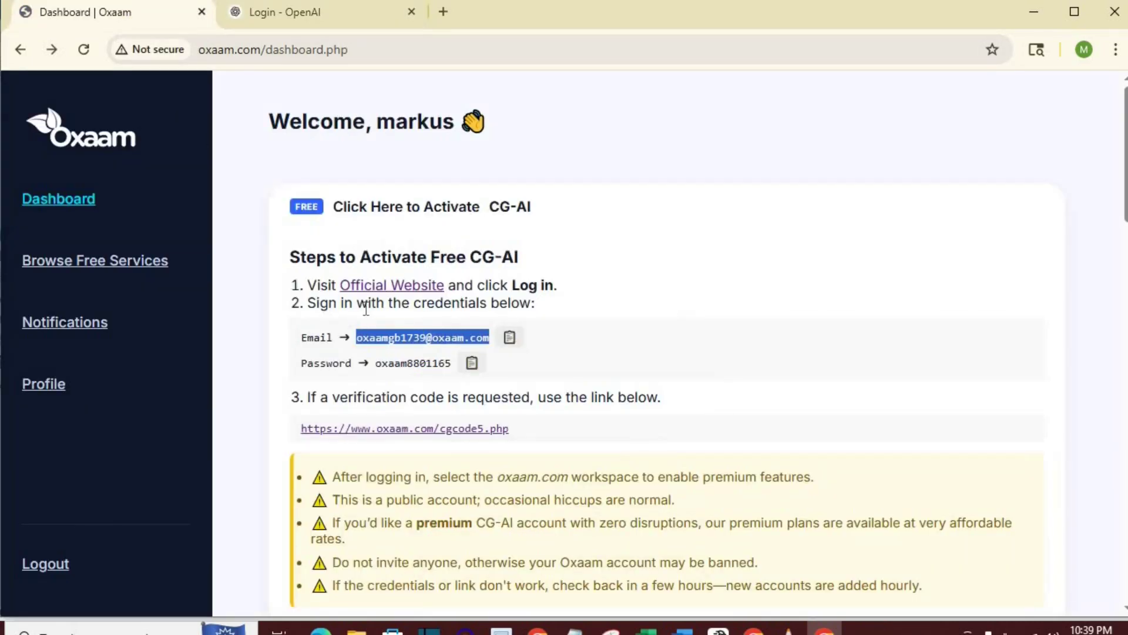
left_click_drag(453, 363, 376, 363)
right_click(397, 363)
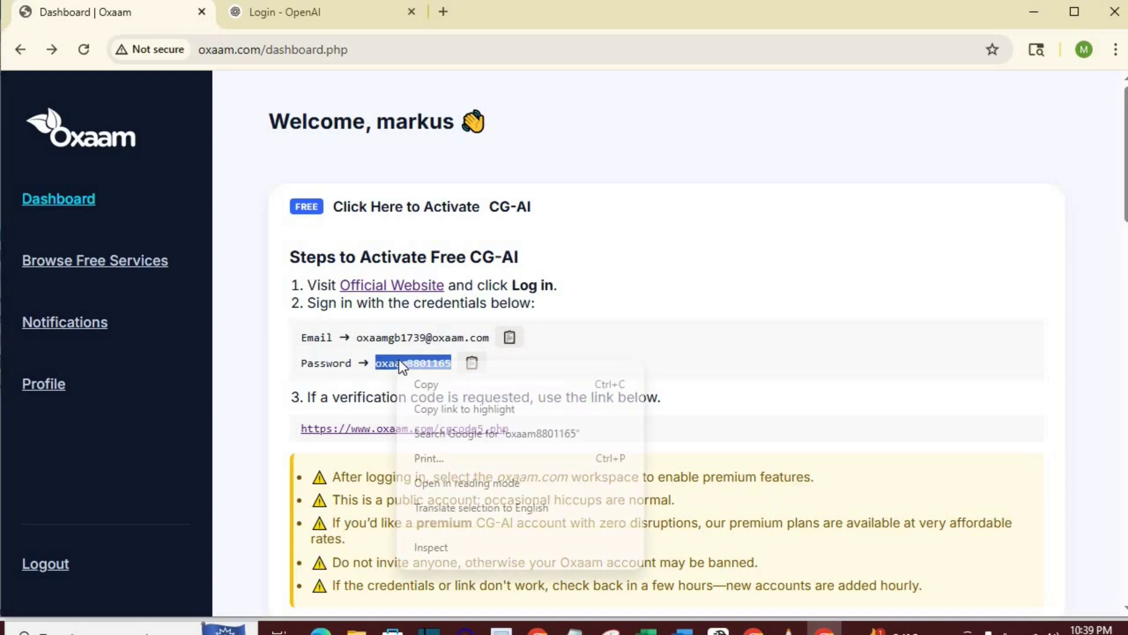
left_click(405, 383)
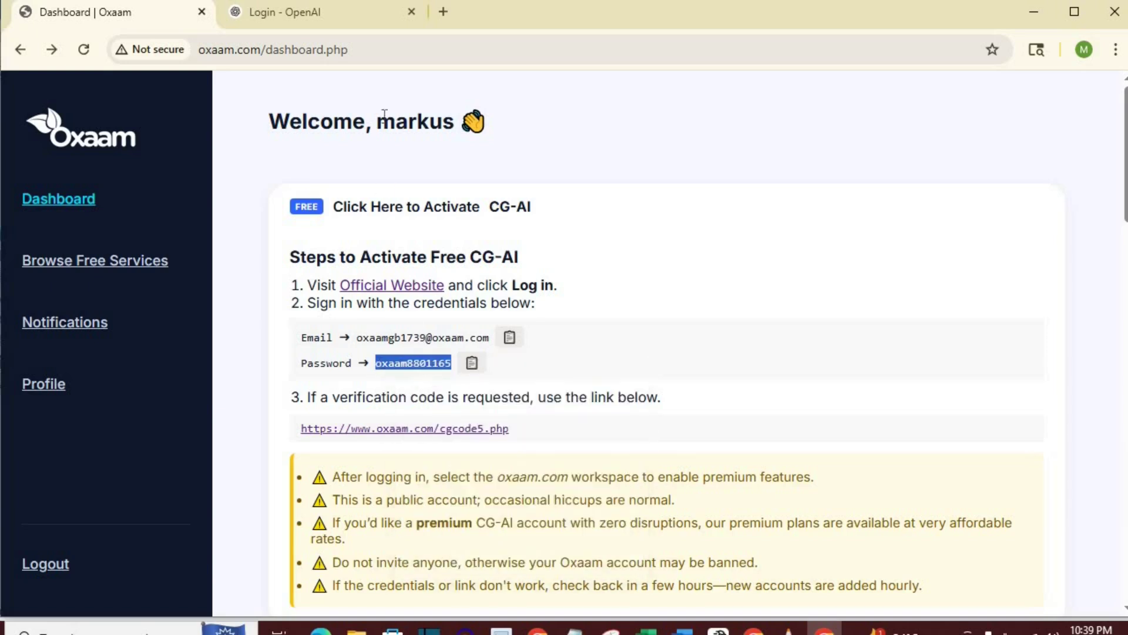
left_click(333, 18)
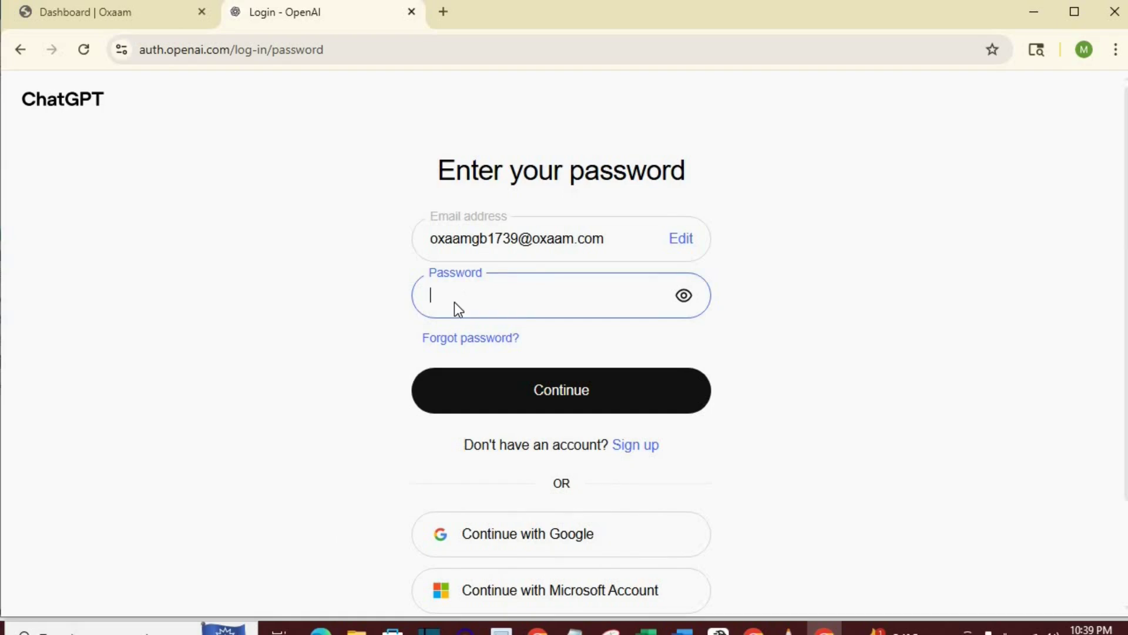
right_click(454, 302)
left_click(491, 421)
left_click(536, 396)
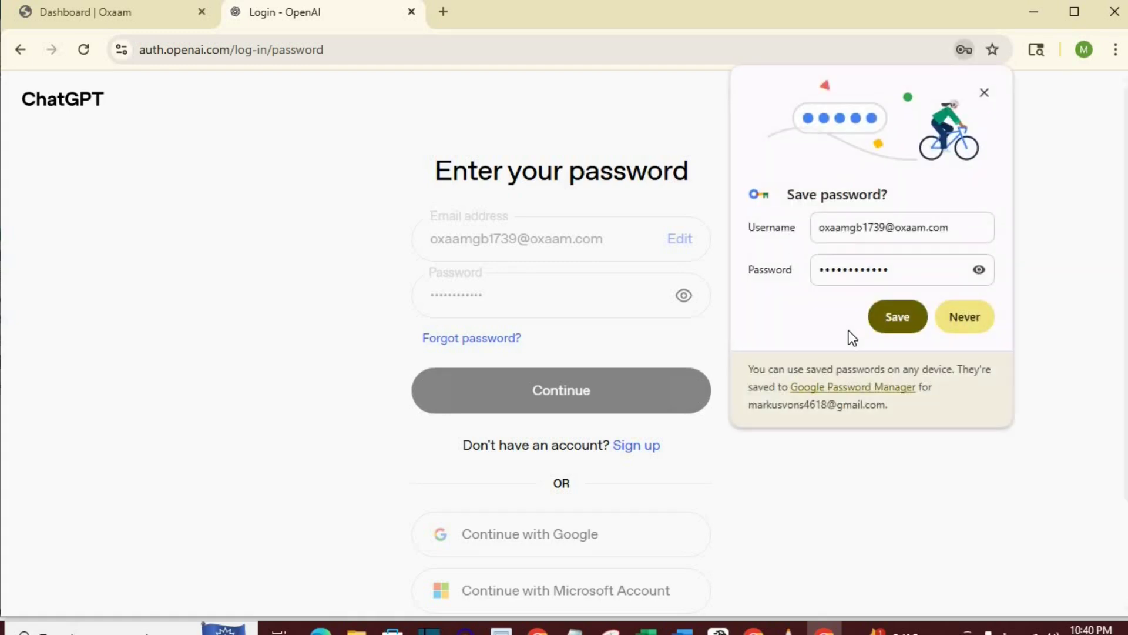
Save the ChatGPT login password in the browser and open Oxaam's cgcode5.php verification code page
left_click(899, 321)
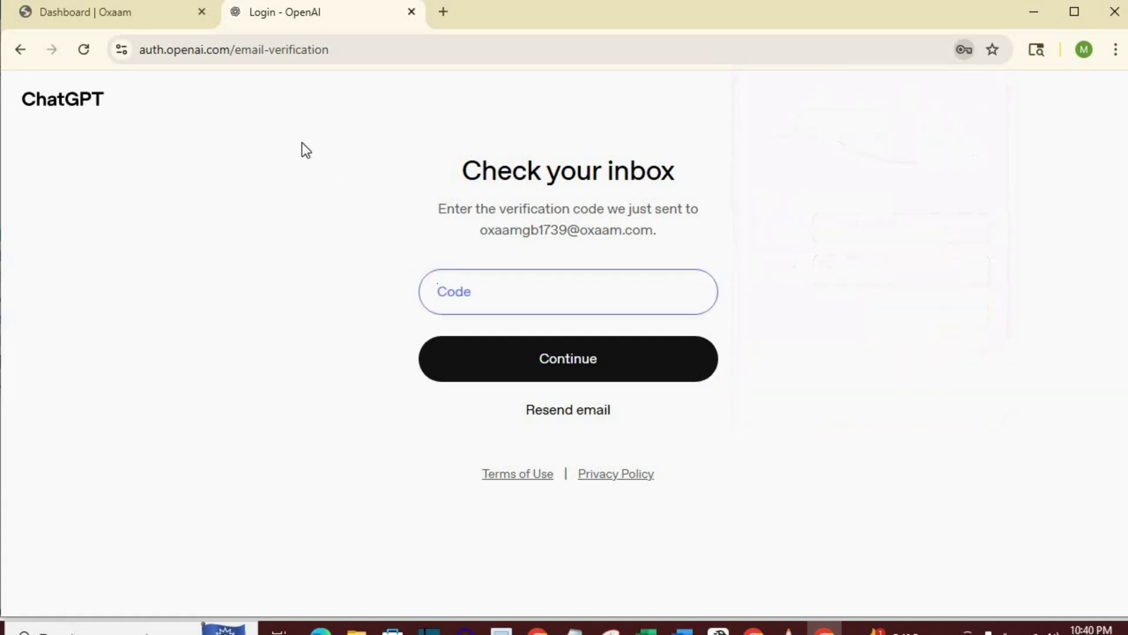
left_click(114, 15)
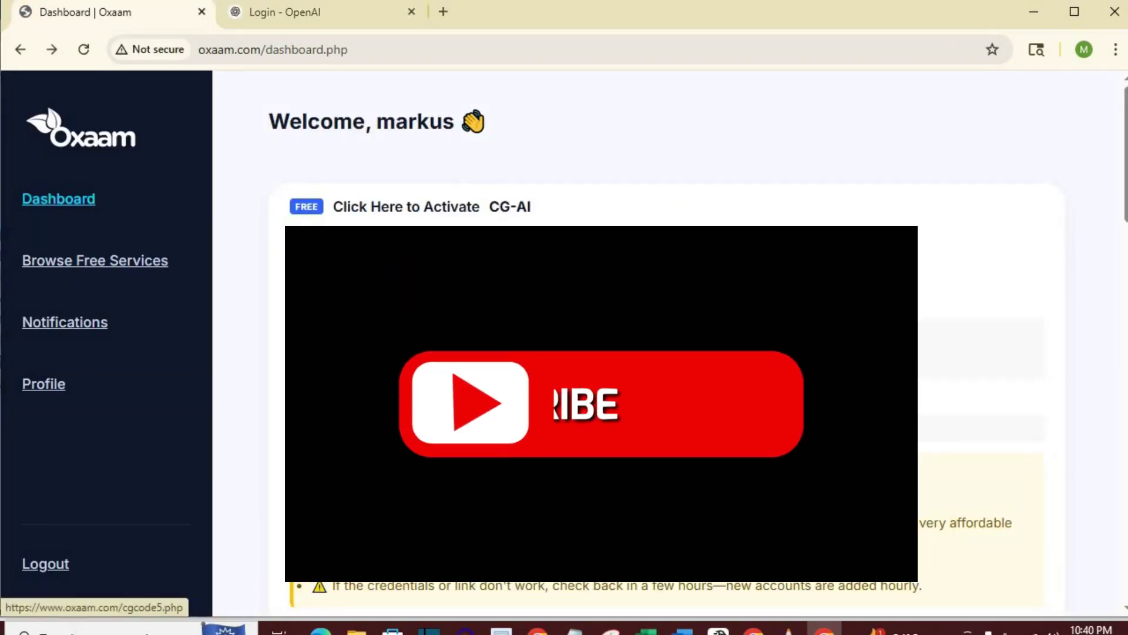
left_click(318, 247)
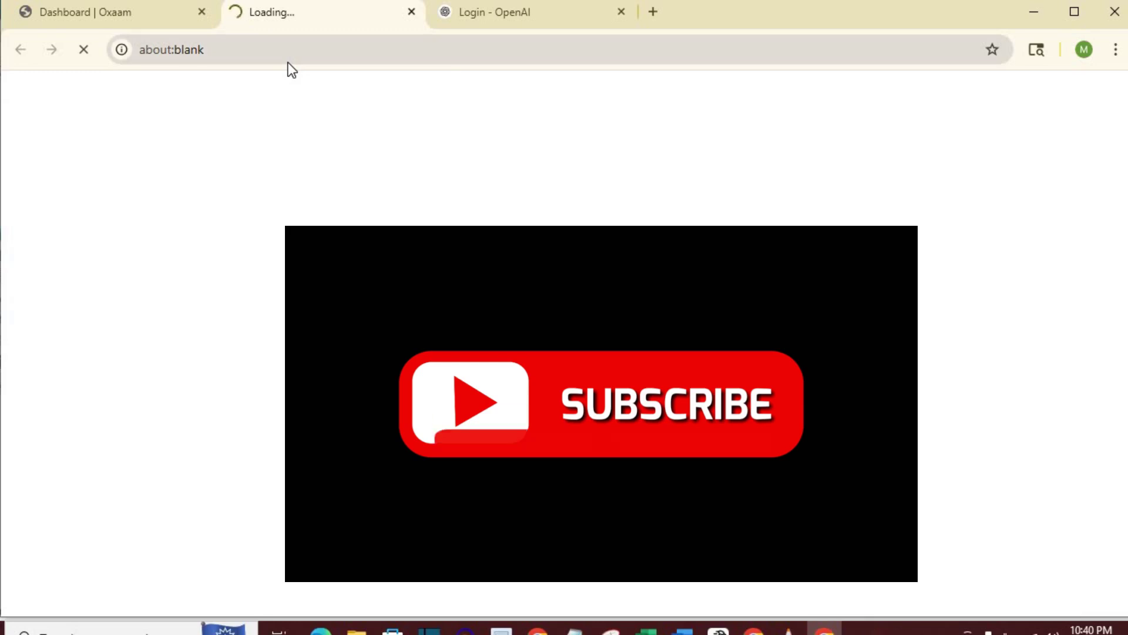
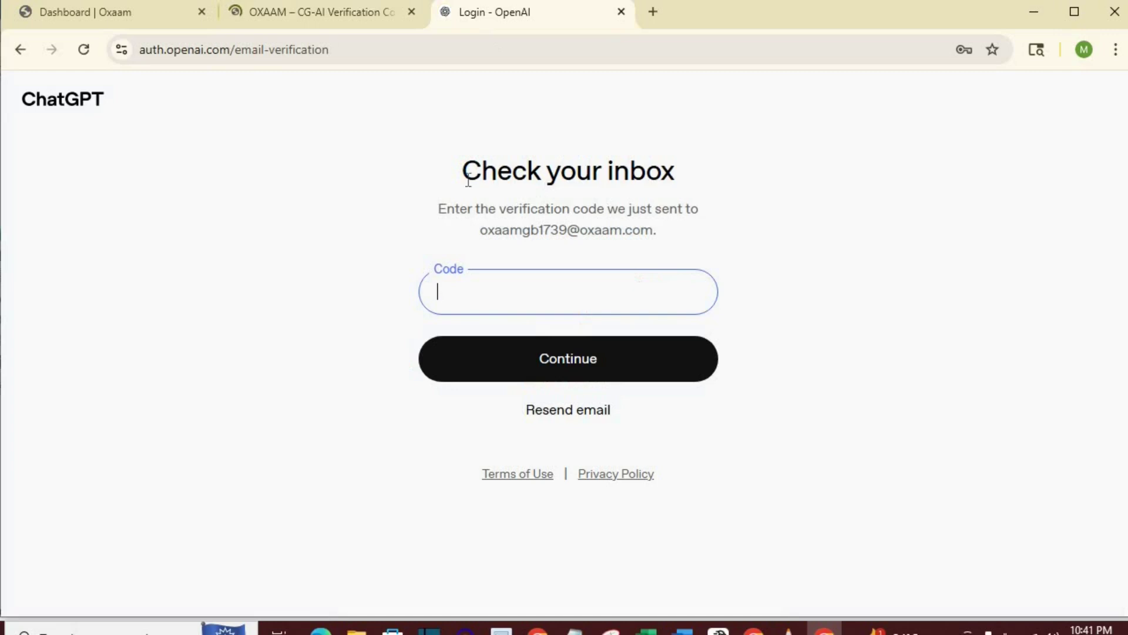
Paste the emailed verification code into the Code field and submit it
right_click(446, 291)
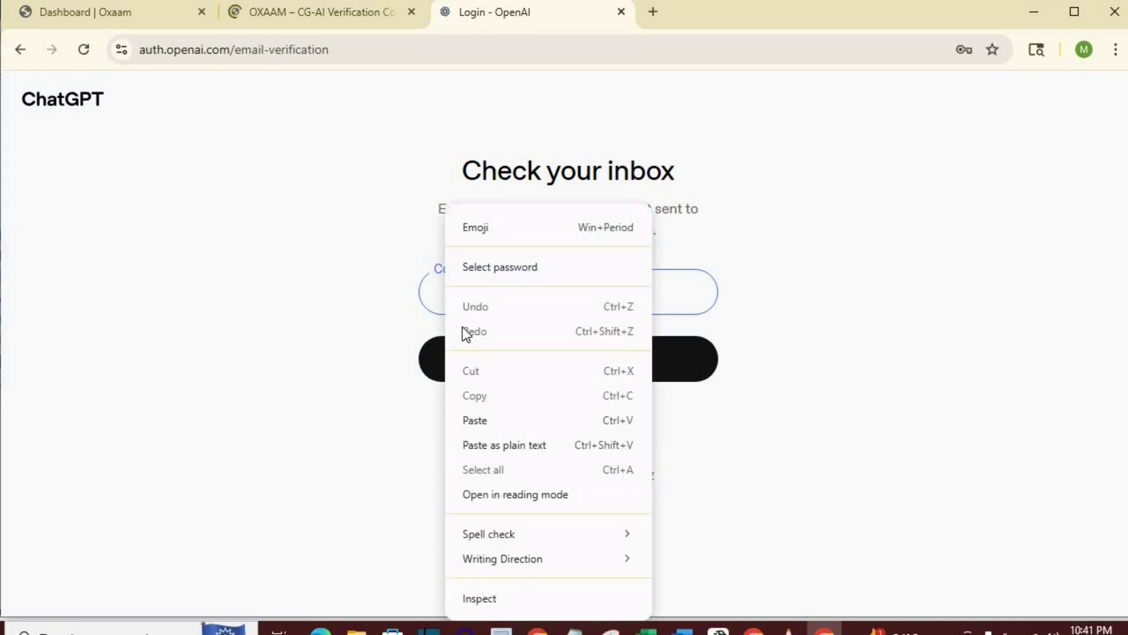
left_click(492, 420)
left_click(546, 365)
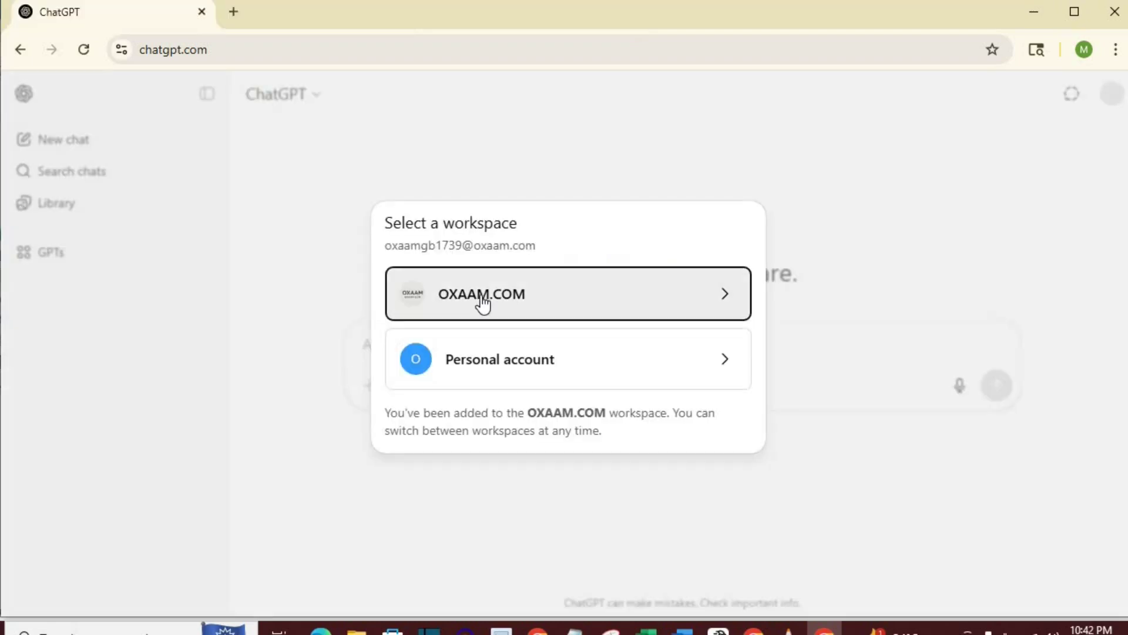
Enter the OXAAM.COM workspace, then browse its model list, More models and account menu without changing anything
left_click(483, 302)
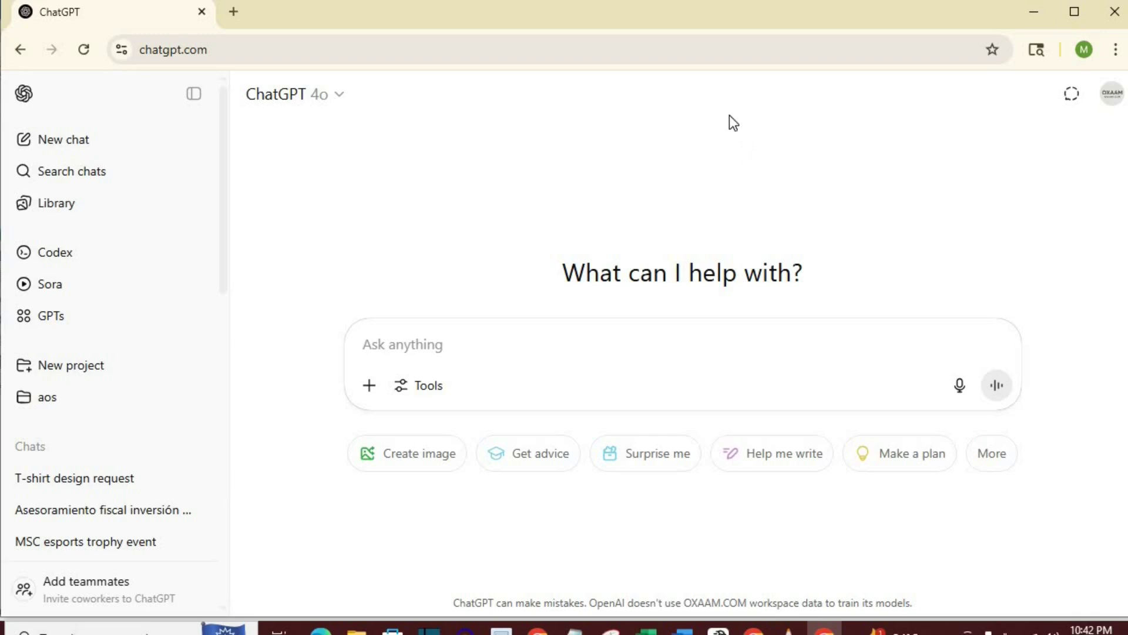
left_click(346, 101)
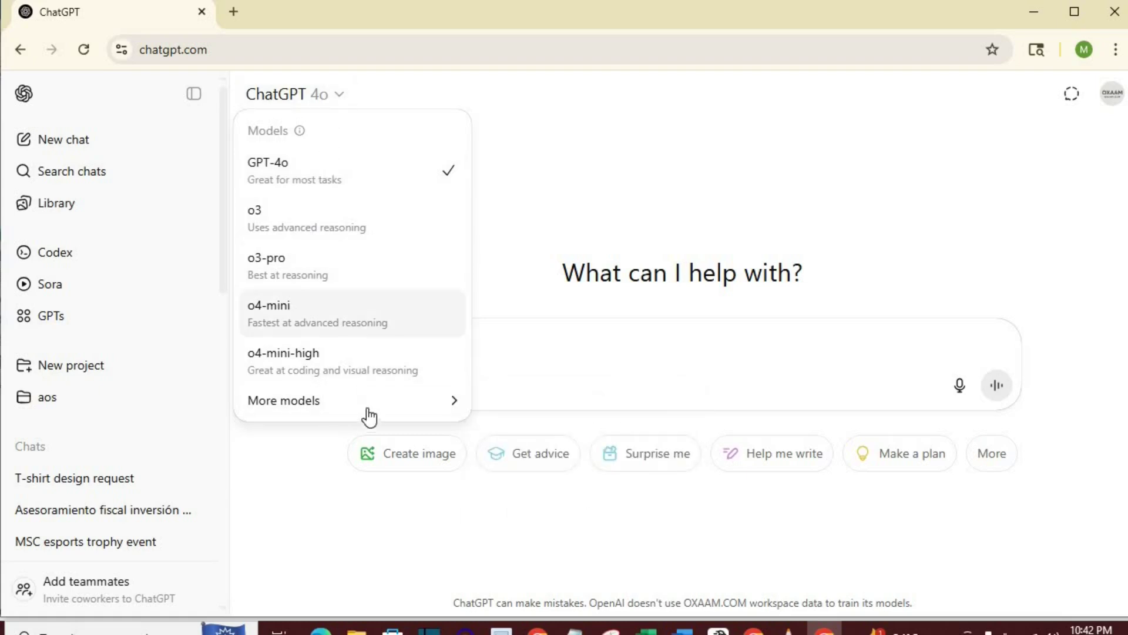
mouse_move(370, 419)
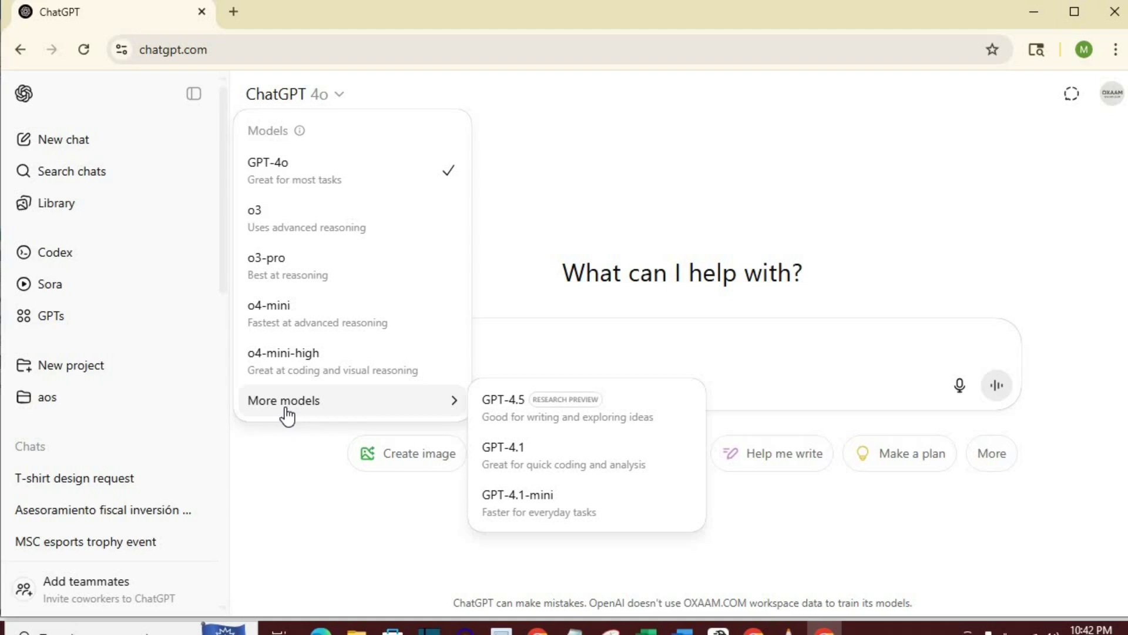
key("Escape")
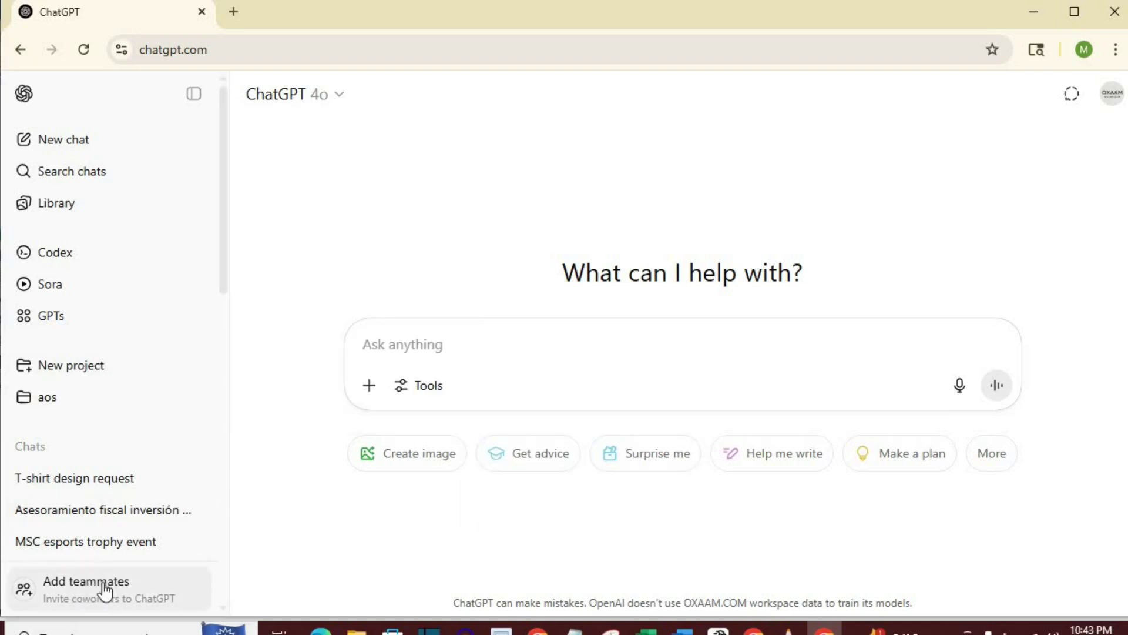
left_click(1111, 93)
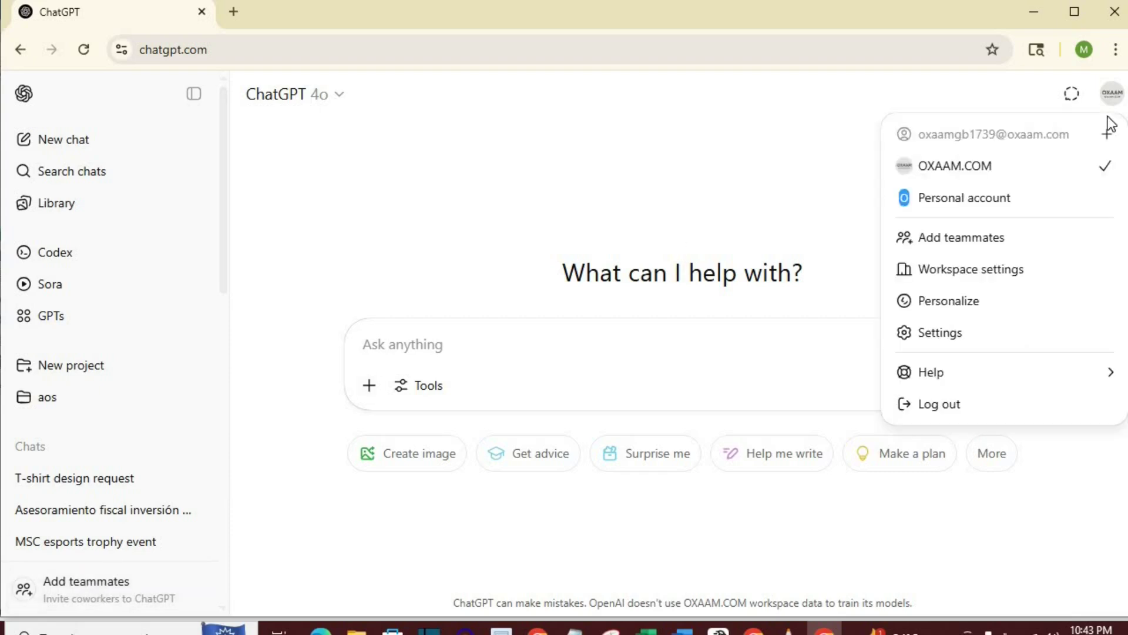
left_click(708, 120)
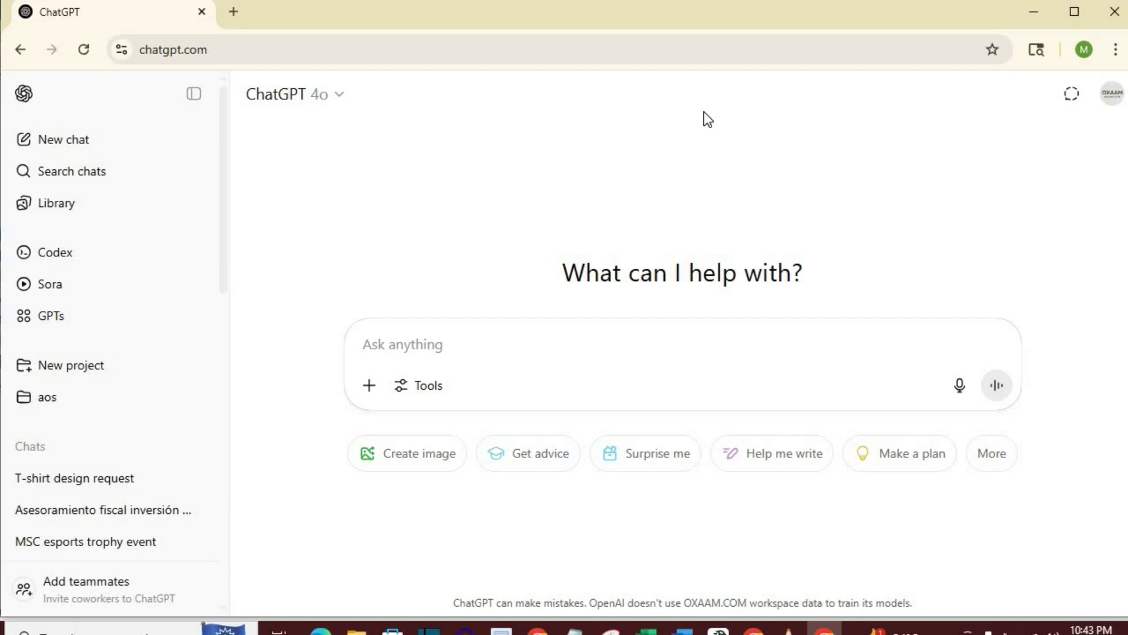
Scroll through the sidebar chat list, then start a temporary chat with memory off
scroll(189, 343, "down", 5)
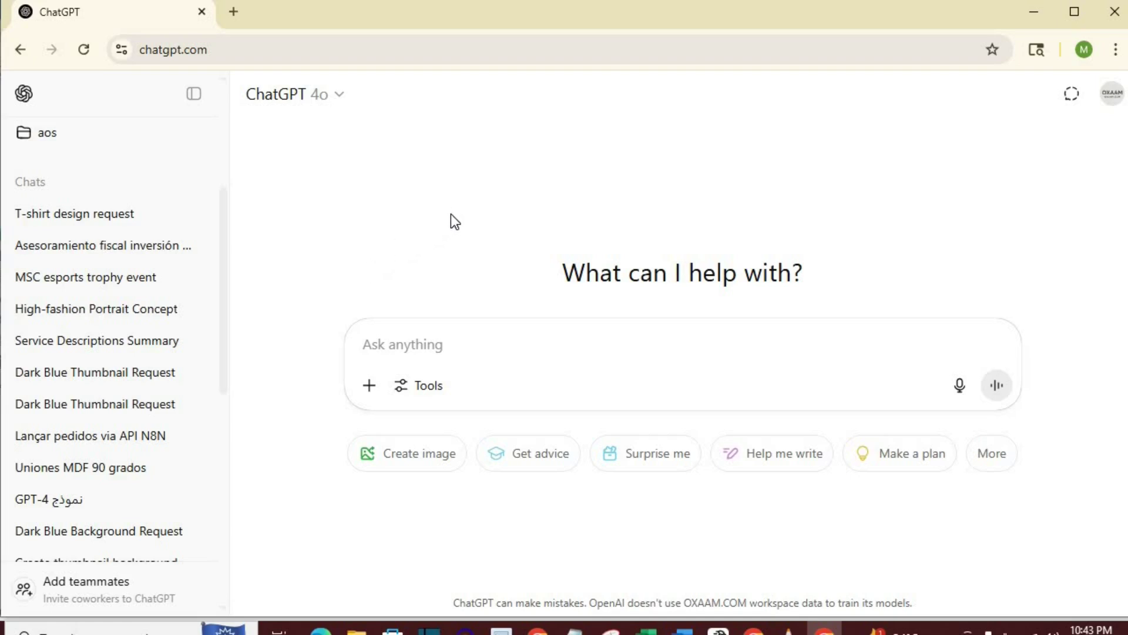
left_click(1072, 94)
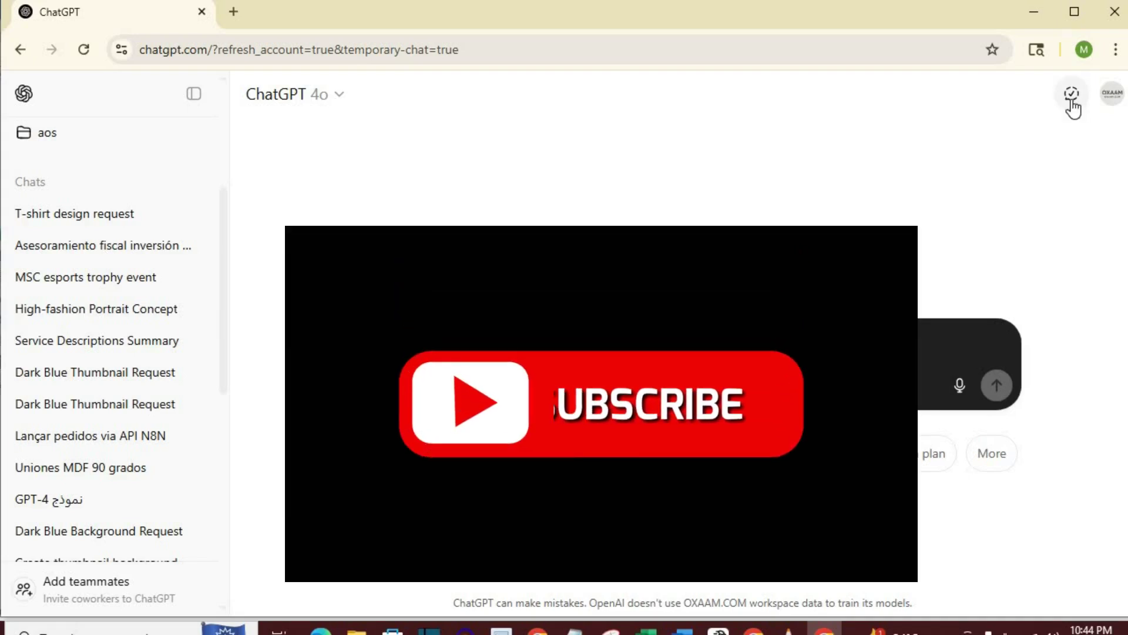
Switch temporary chat off to return to a regular new chat
left_click(1070, 101)
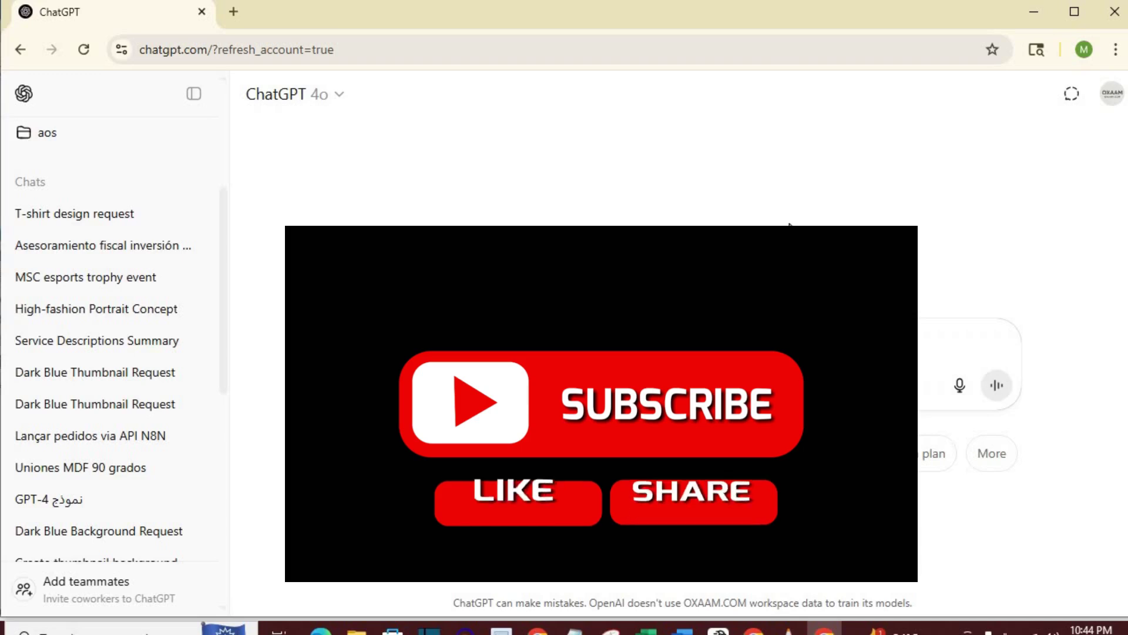